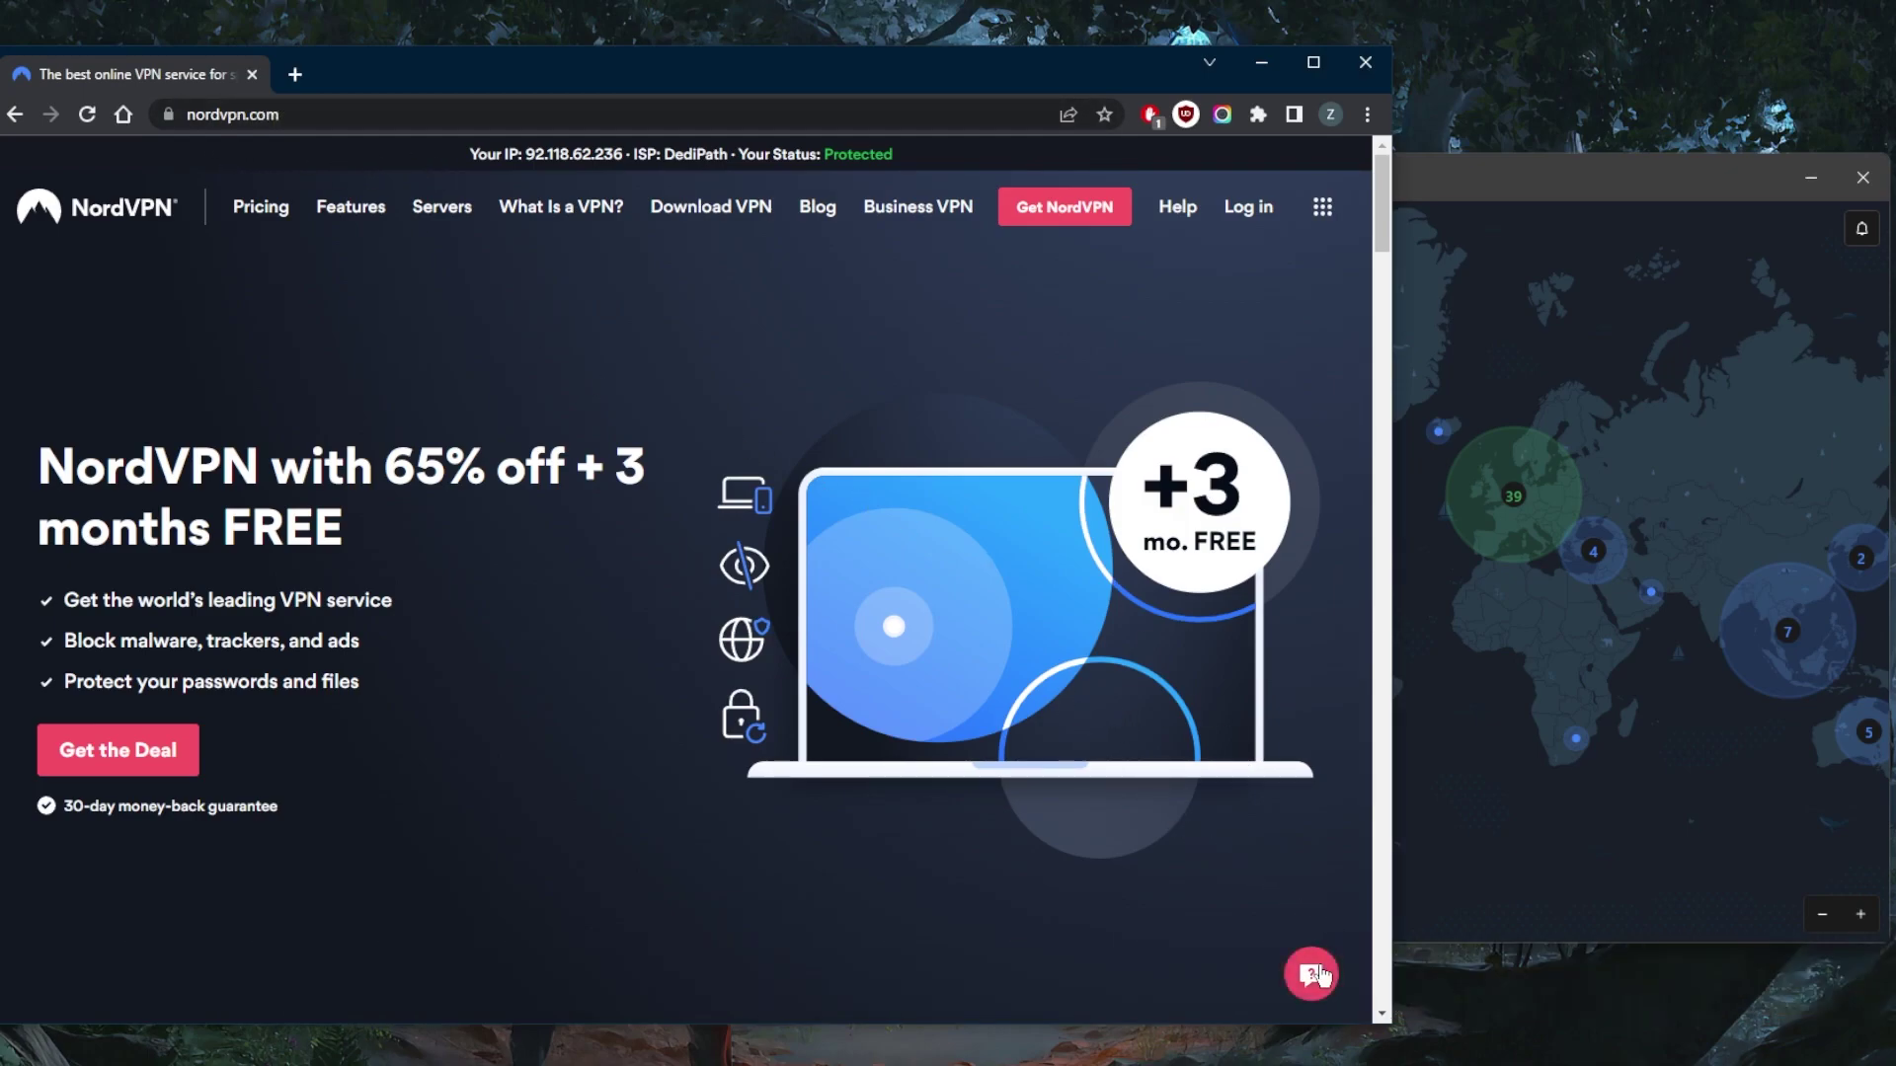
Step: Open the support help panel and clear the stray text from its question search
left_click(1310, 973)
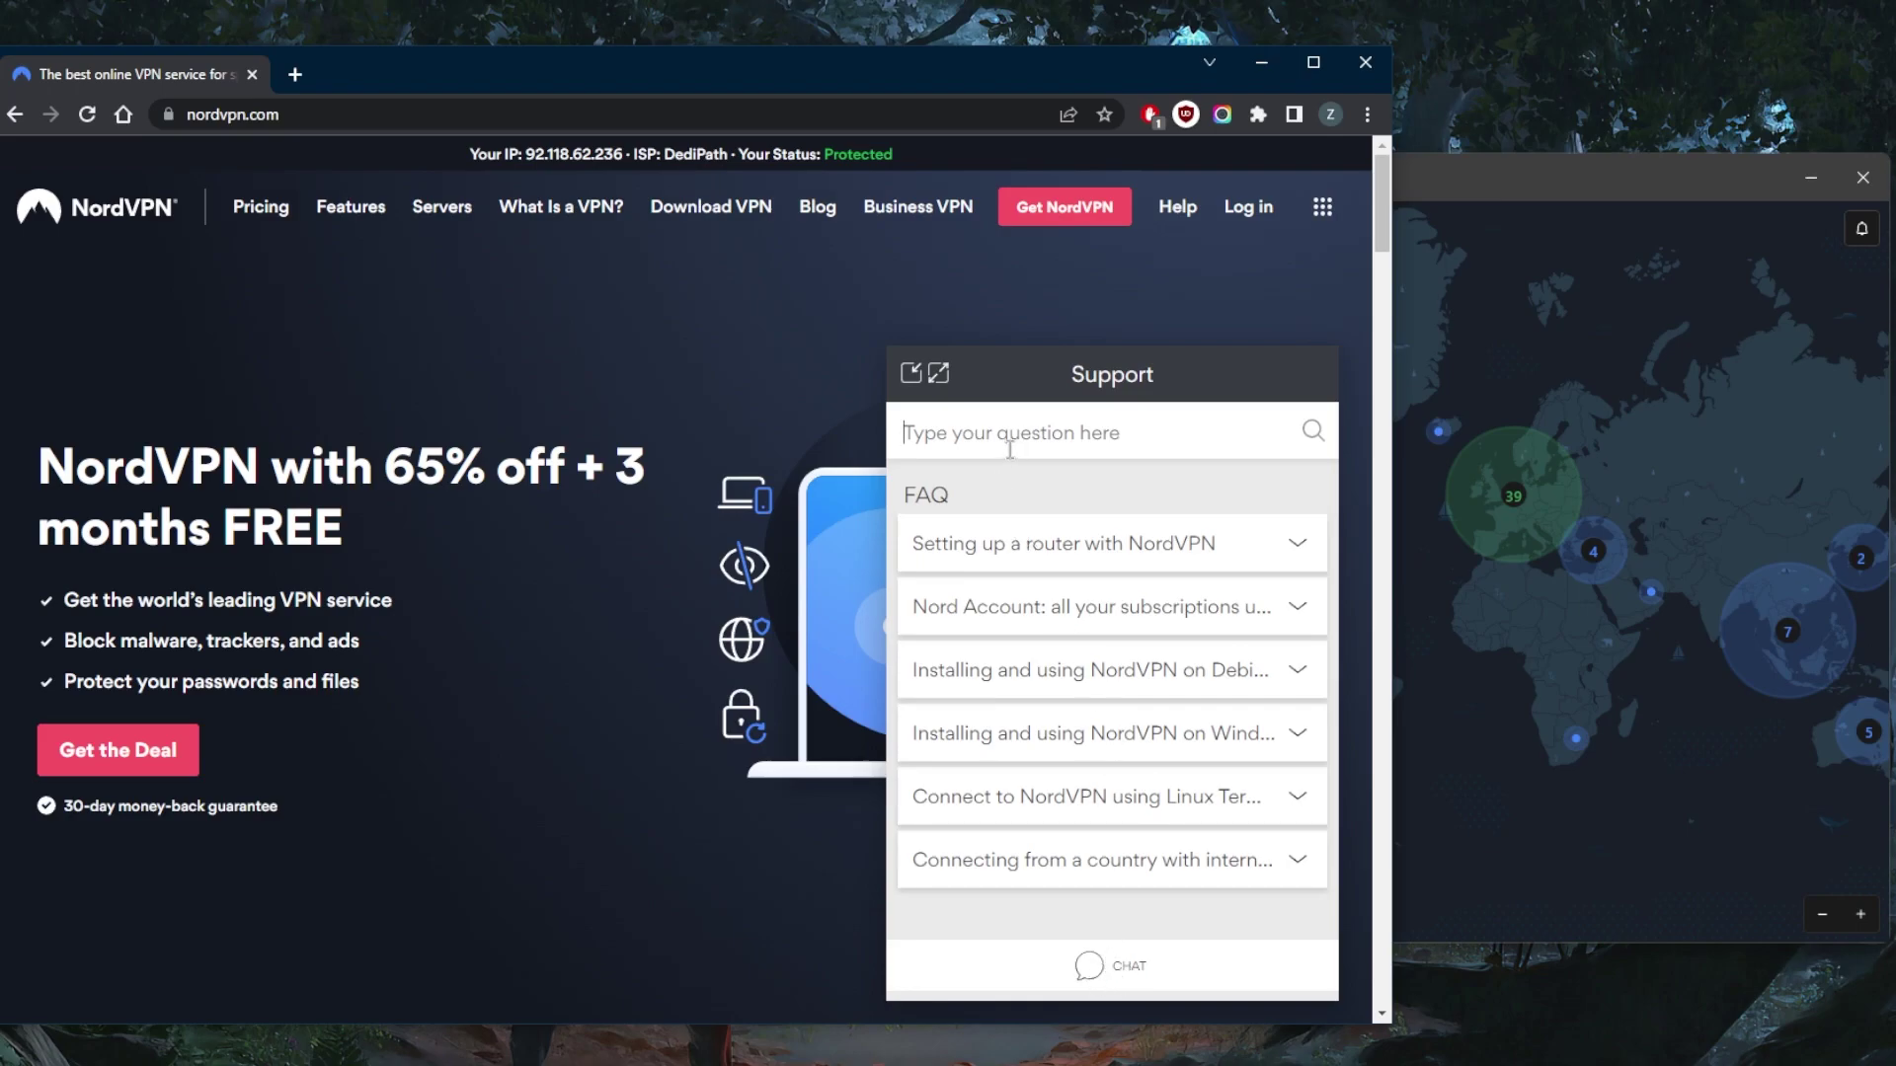
type("fjhf")
key("BackSpace")
key("BackSpace")
key("BackSpace")
Step: Switch from the FAQ to the support chatbot and start typing 'connect me to a human'
left_click(1121, 966)
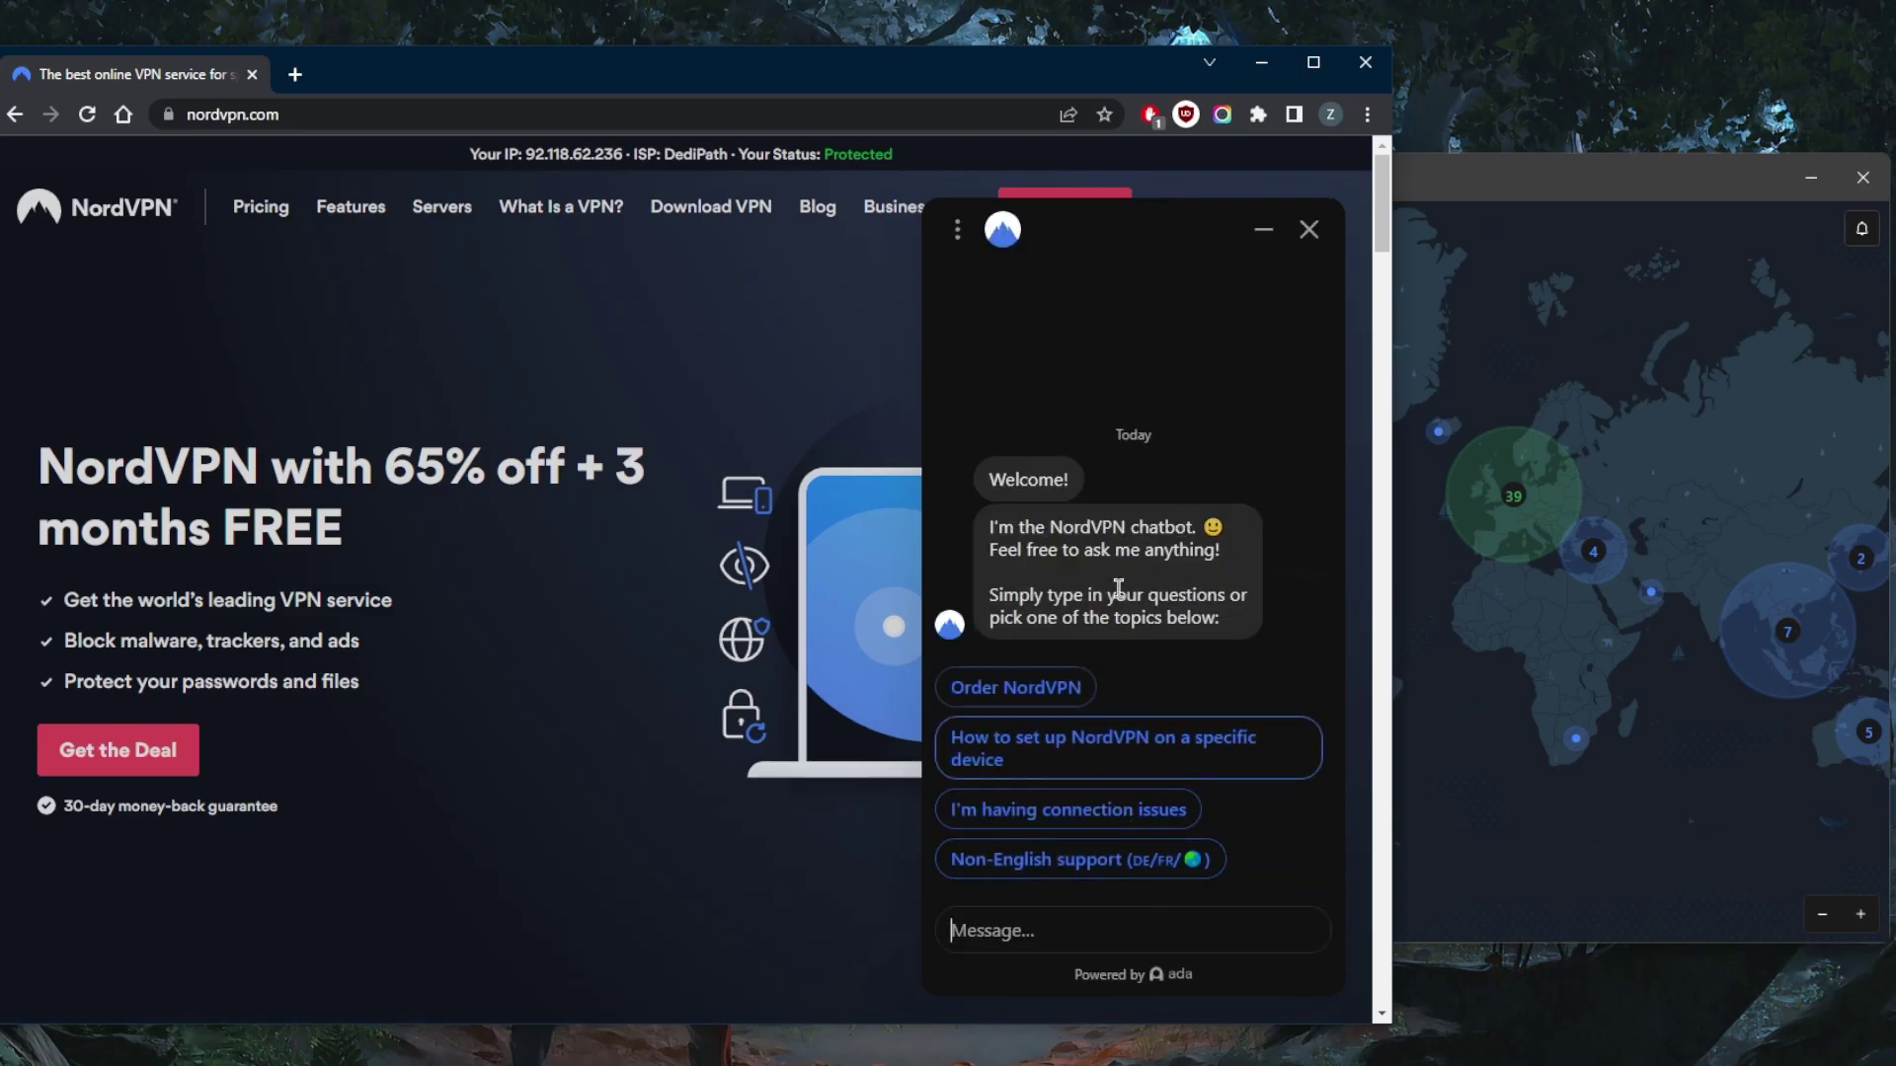
left_click(1137, 924)
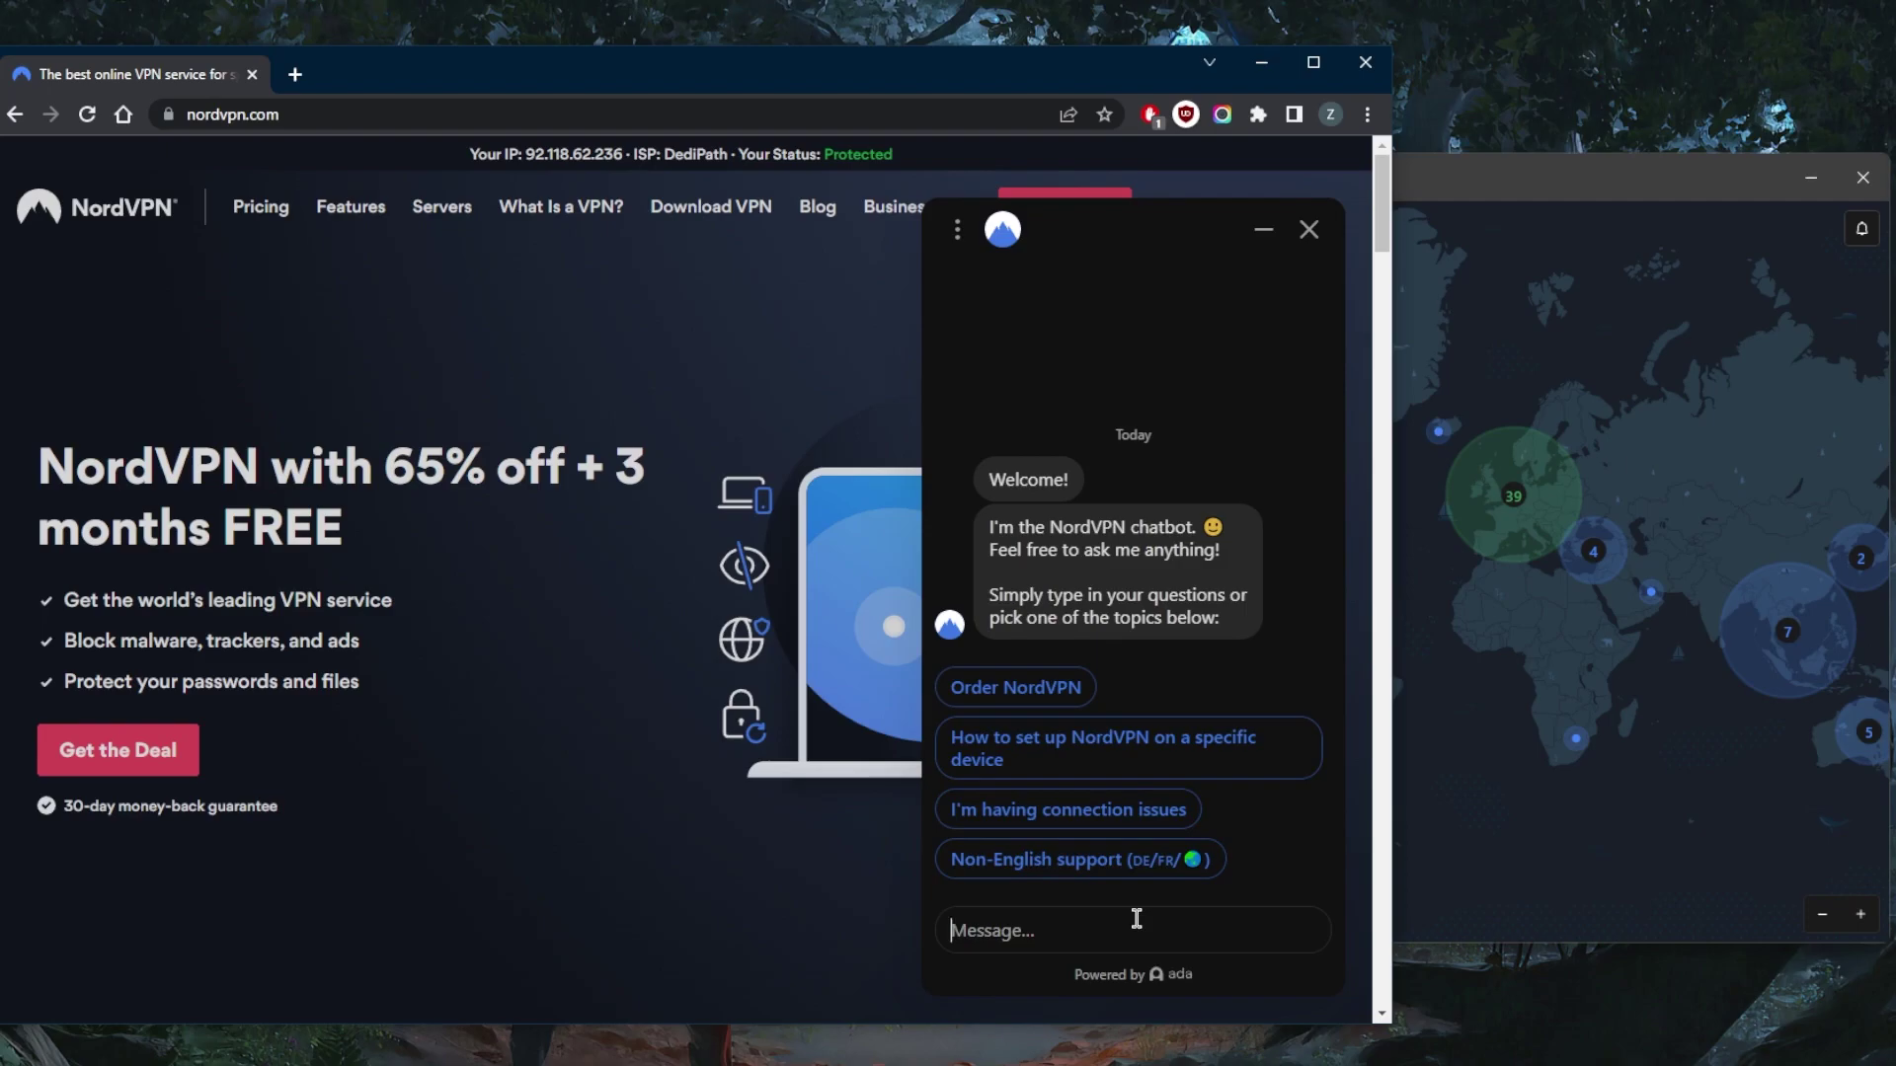
type("connect me to ")
type("a huym")
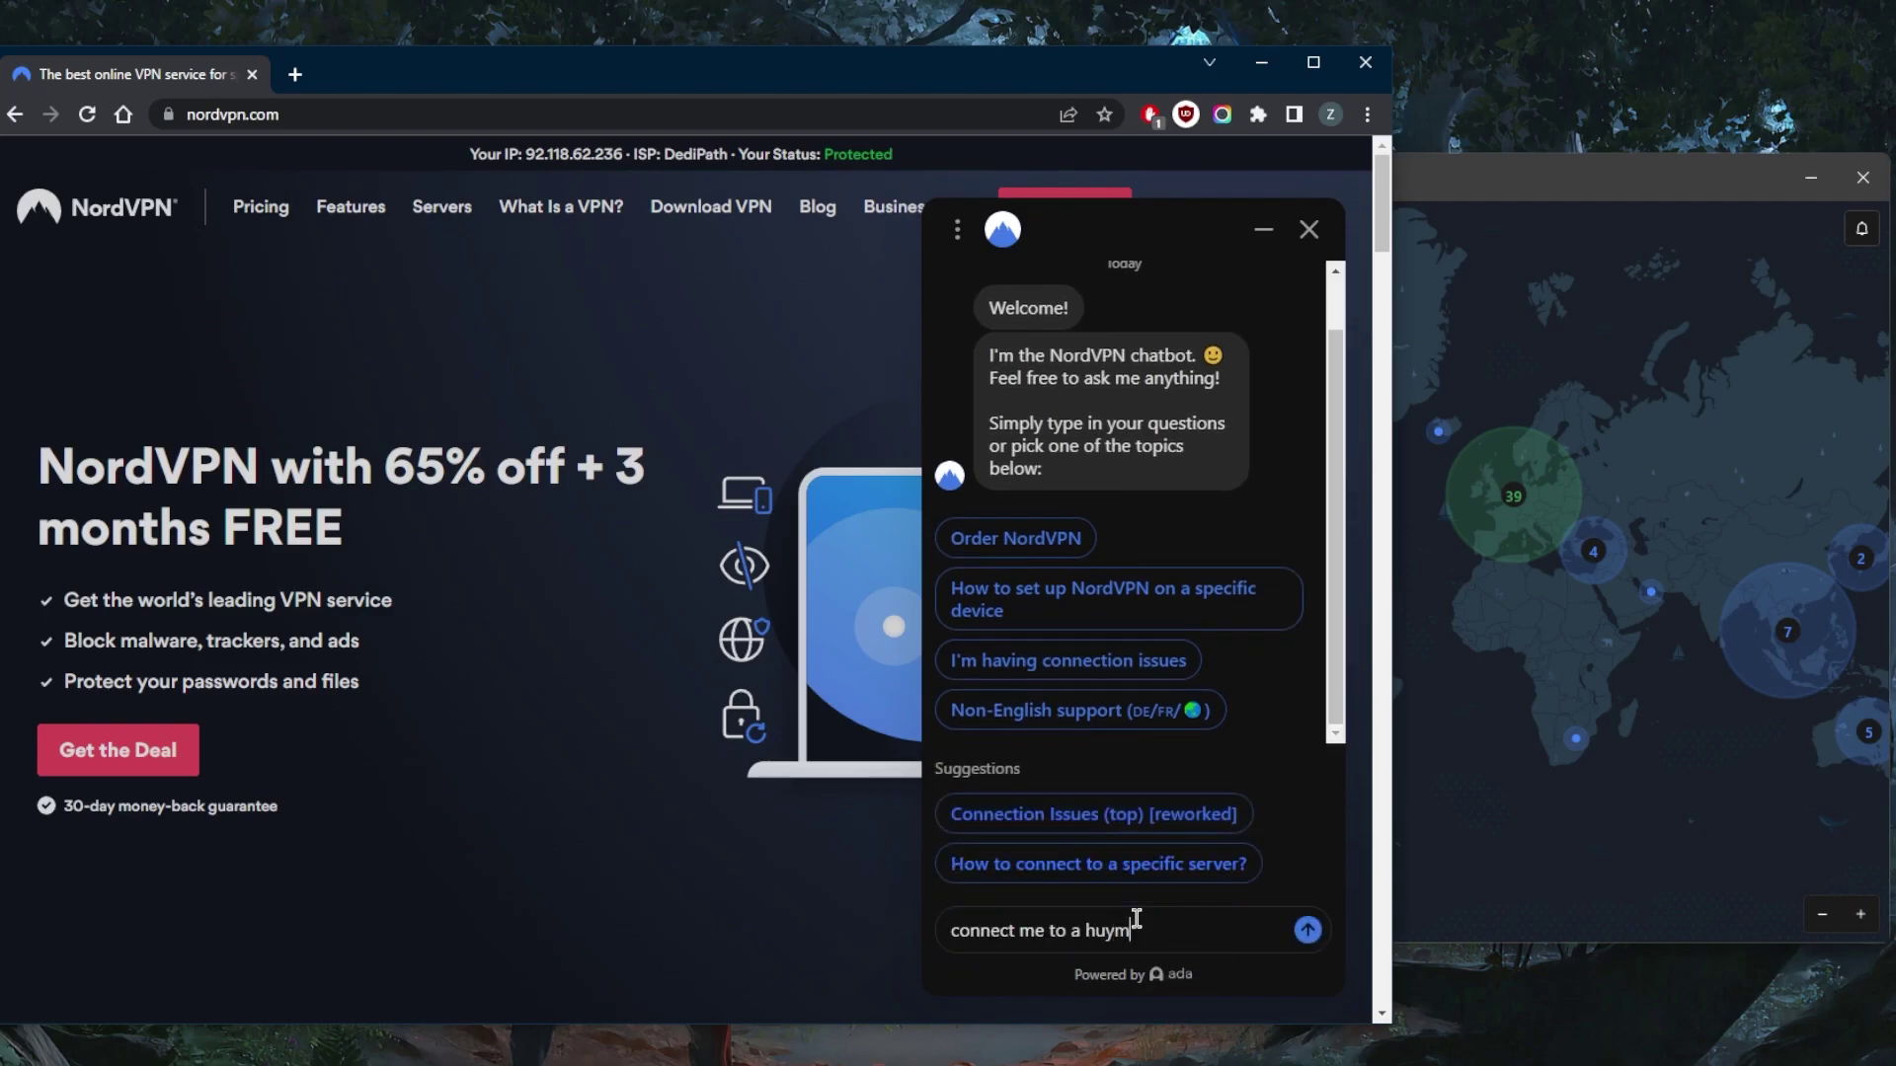
type("an")
Step: Send 'connect me to a human', then draft the unsent message 'hey i'd like a refund'
key("Return")
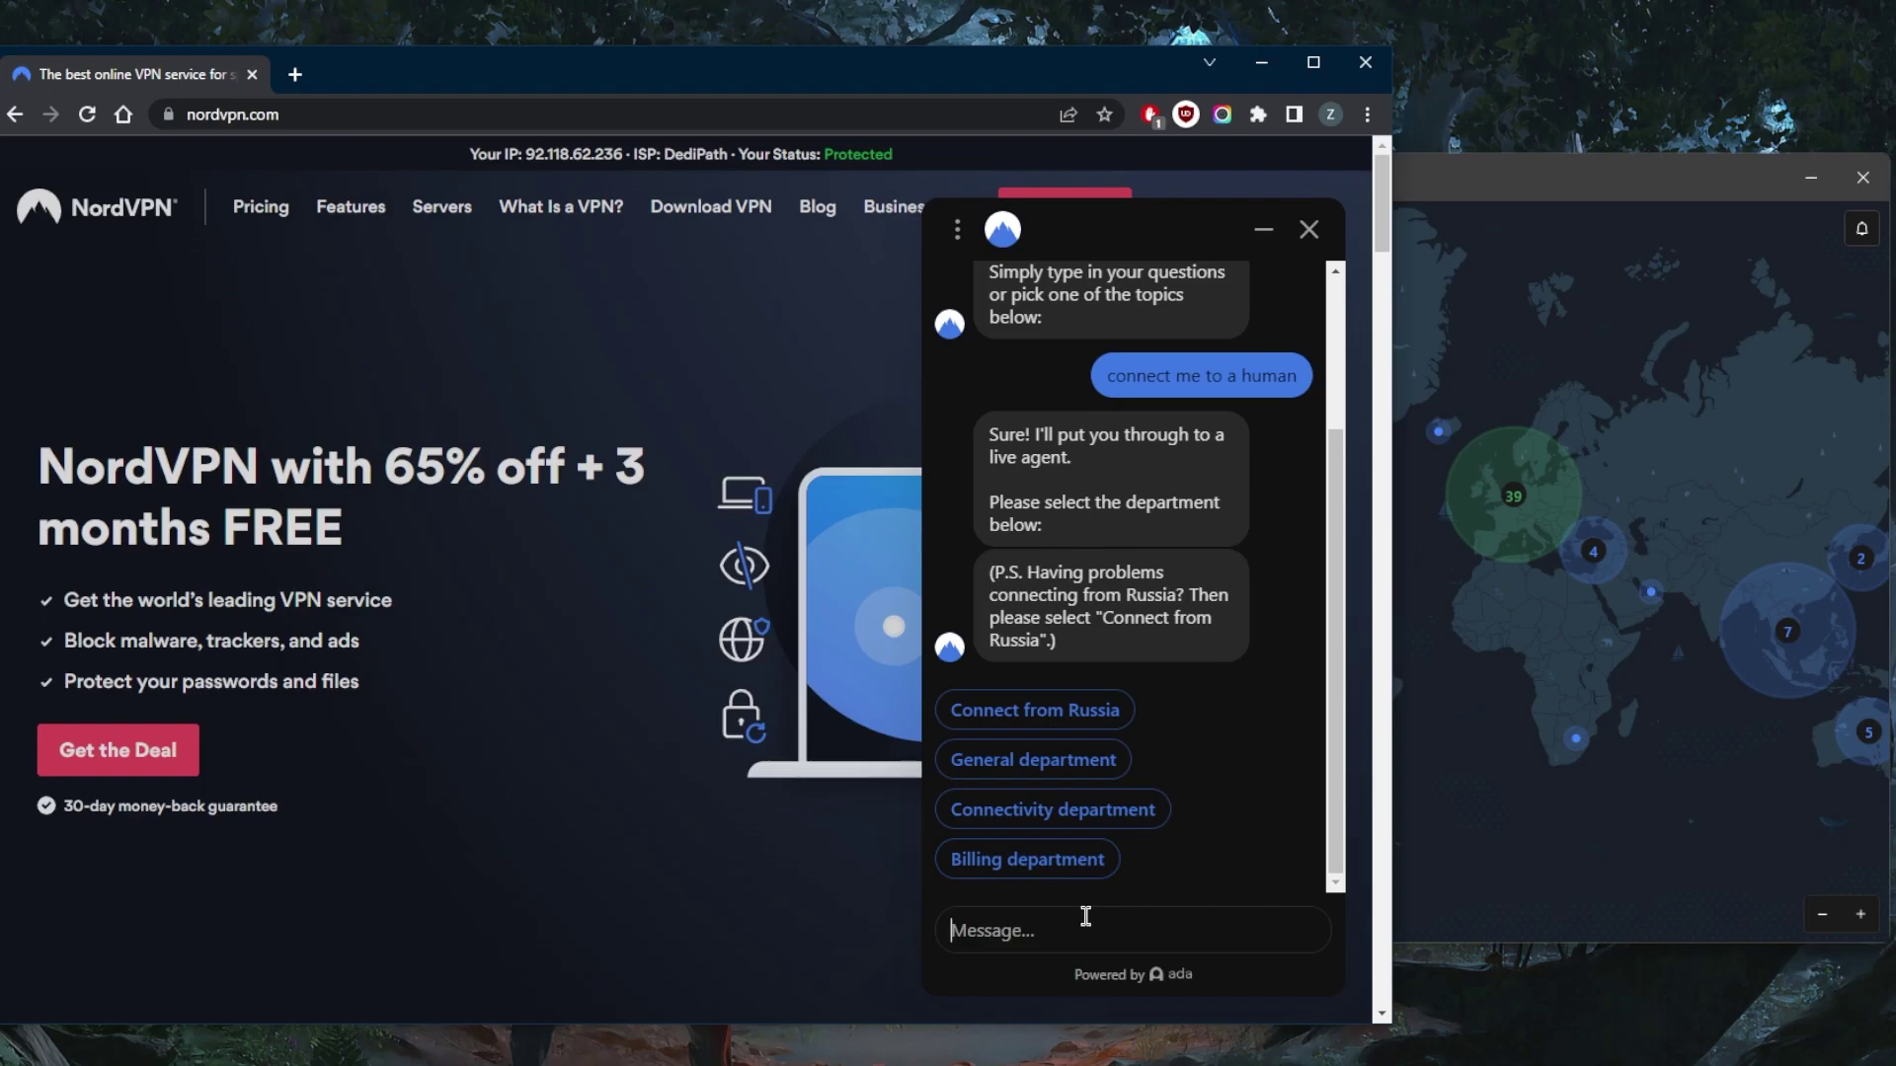
type("hey i'd like a refun")
type("dun")
key("BackSpace")
type("d")
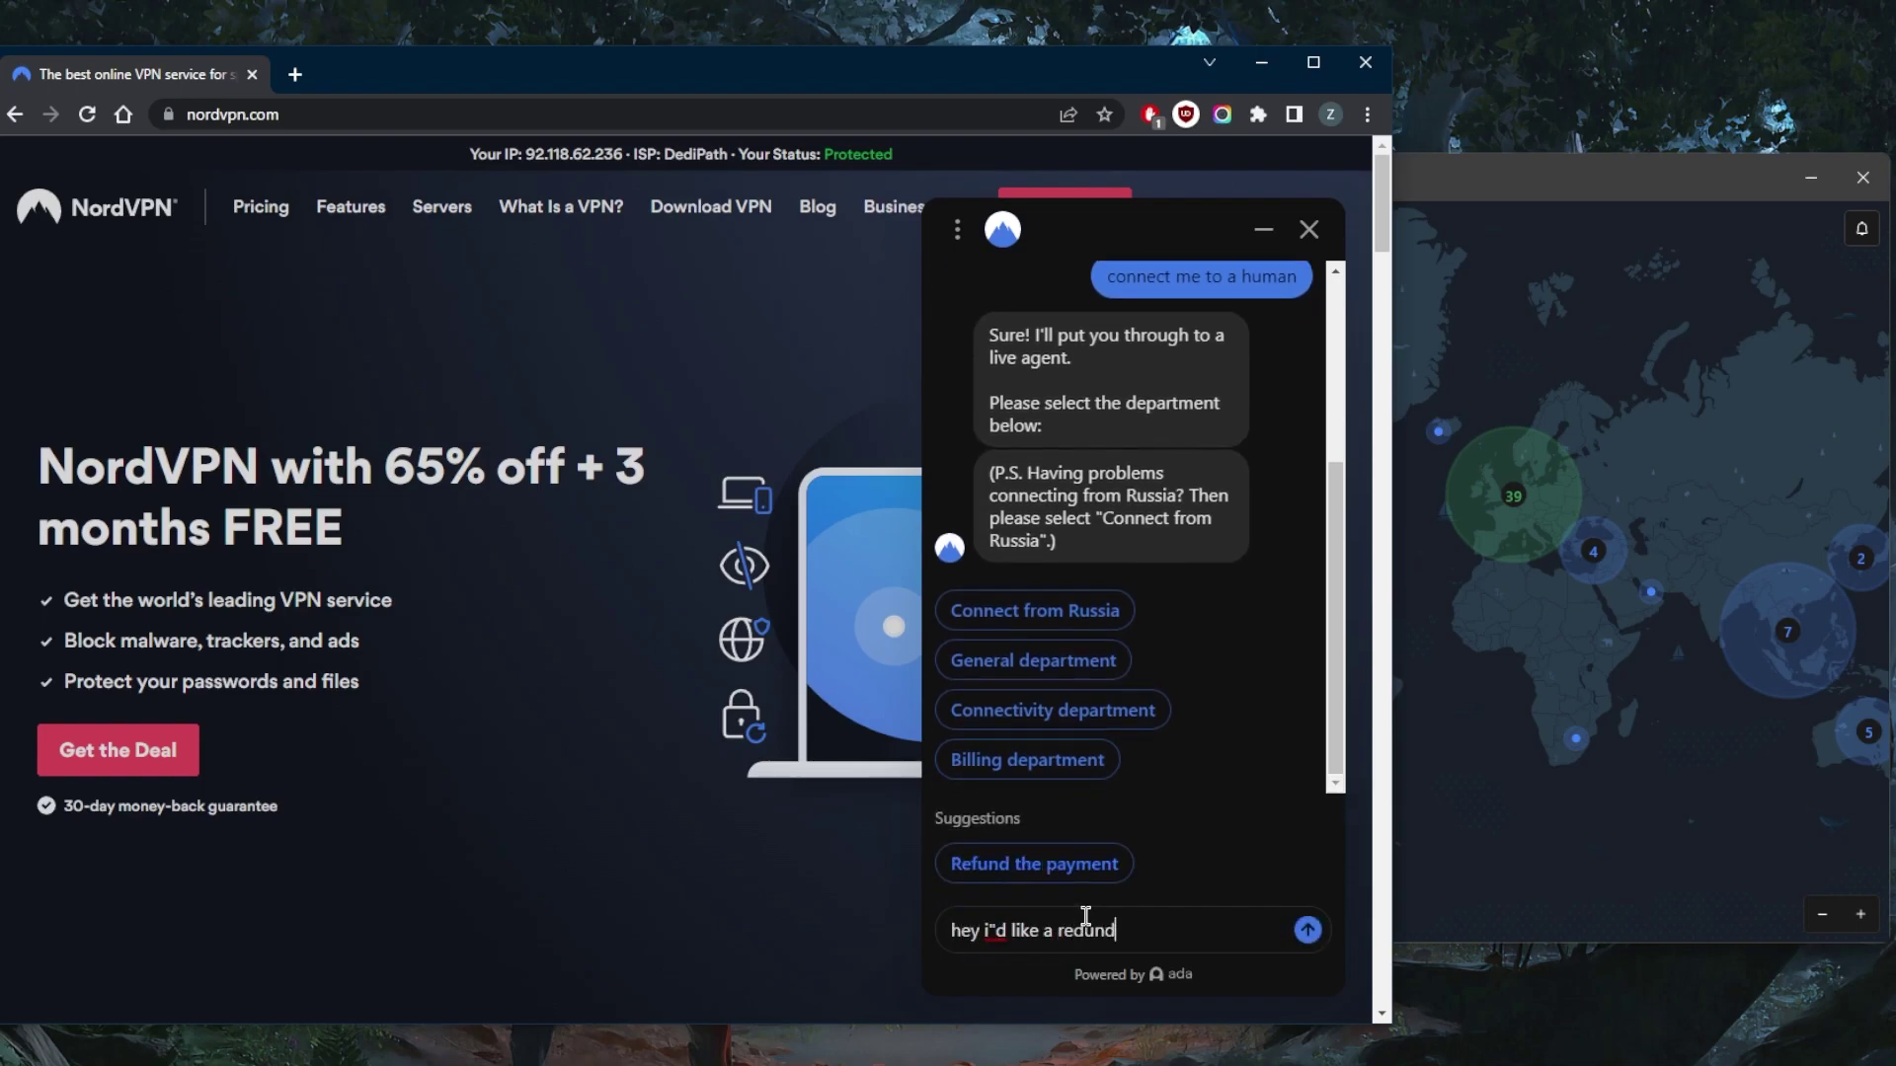
key("BackSpace")
key("BackSpace")
key("BackSpace")
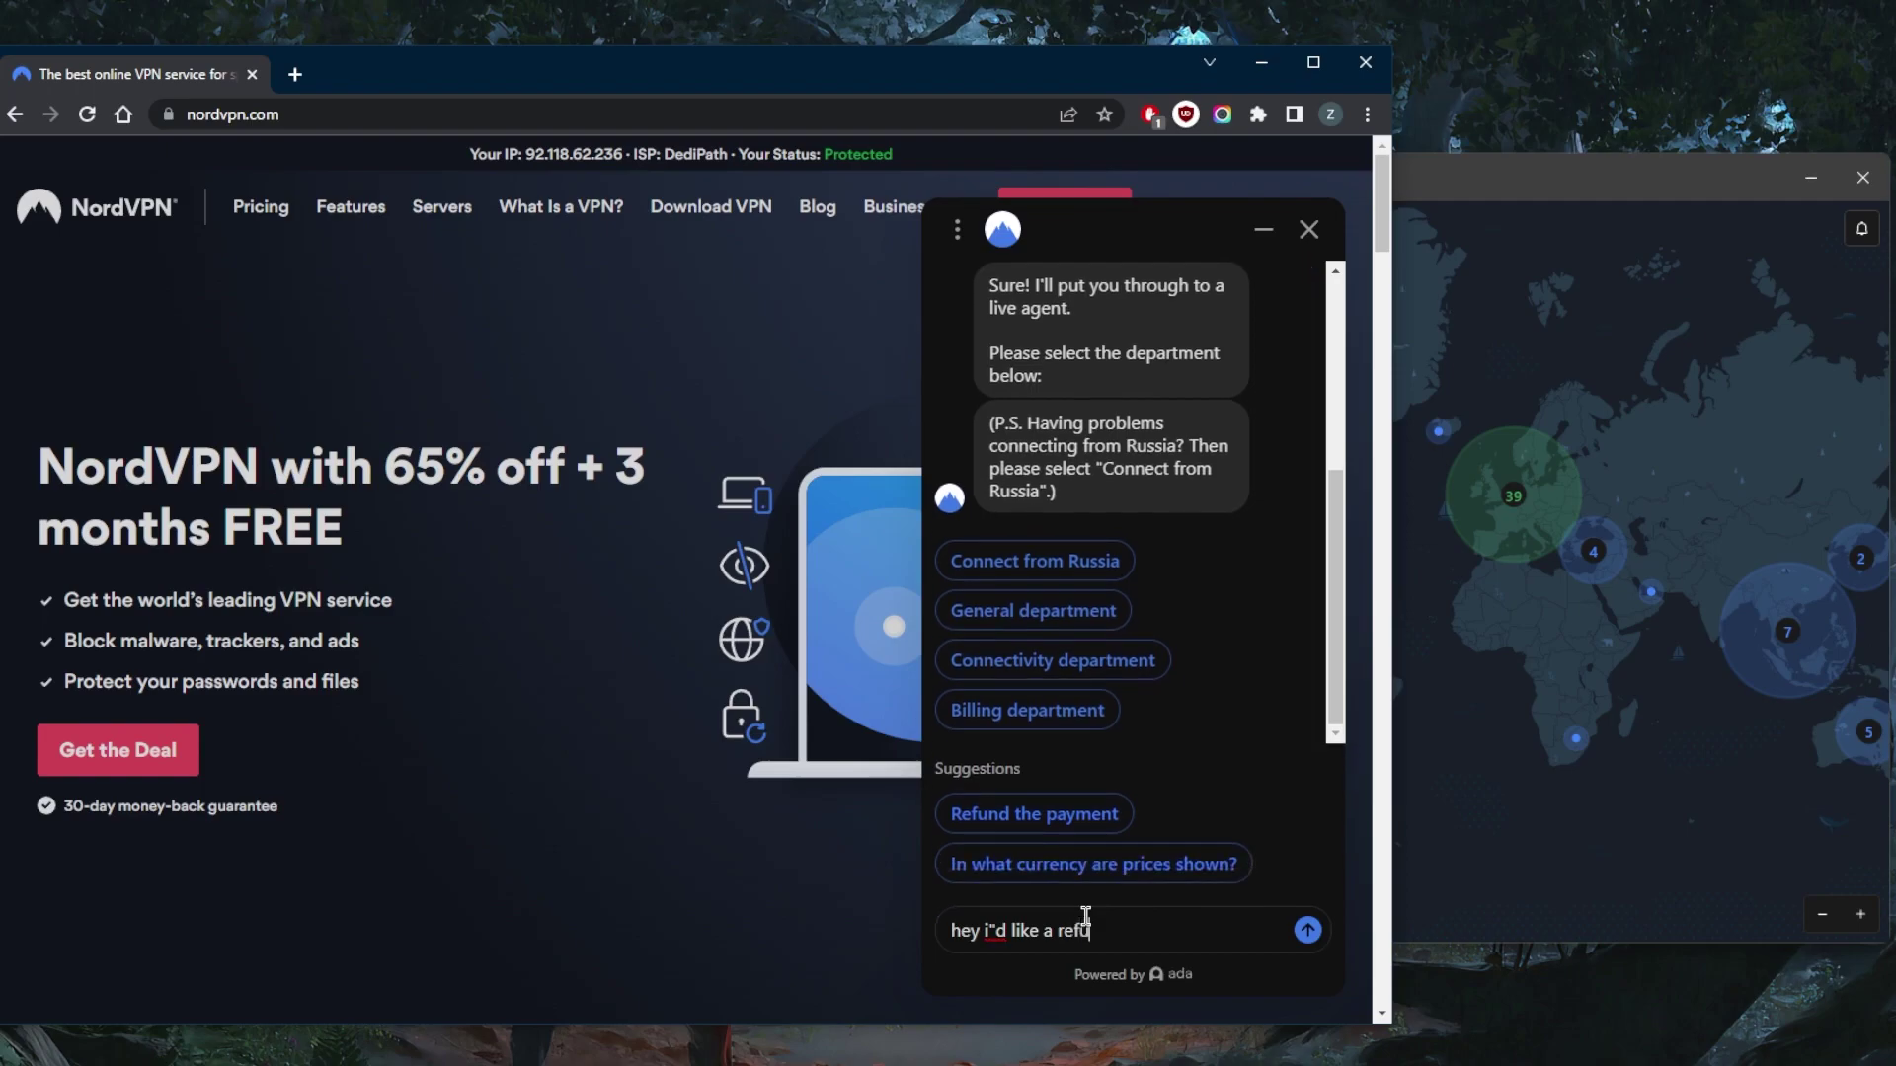
type("fund")
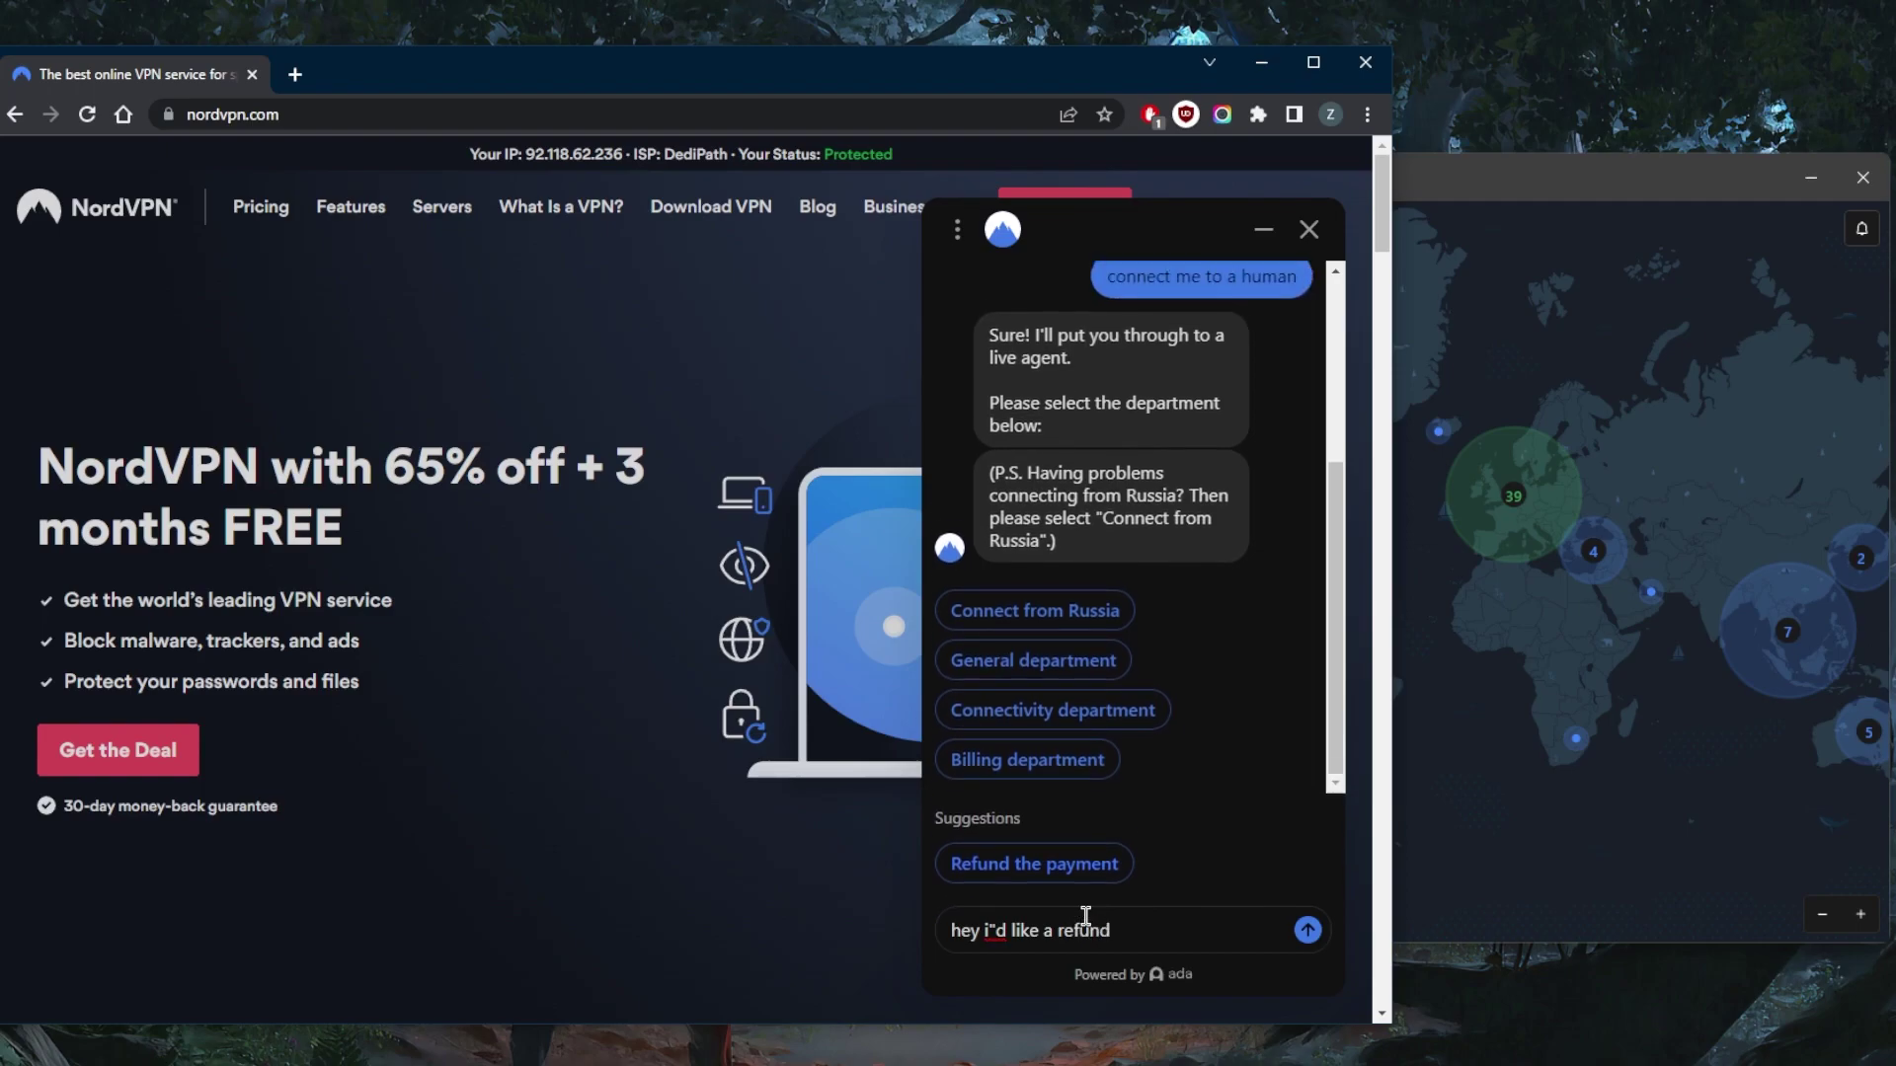